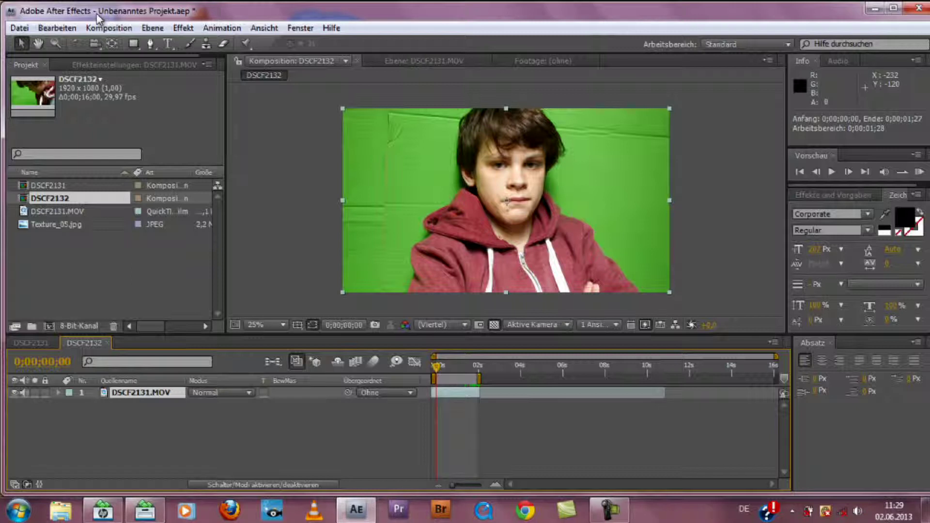
# Preview the Texture_05.jpg concrete texture, then return to the DSCF2132 composition with Effects & Presets showing
pyautogui.click(79, 214)
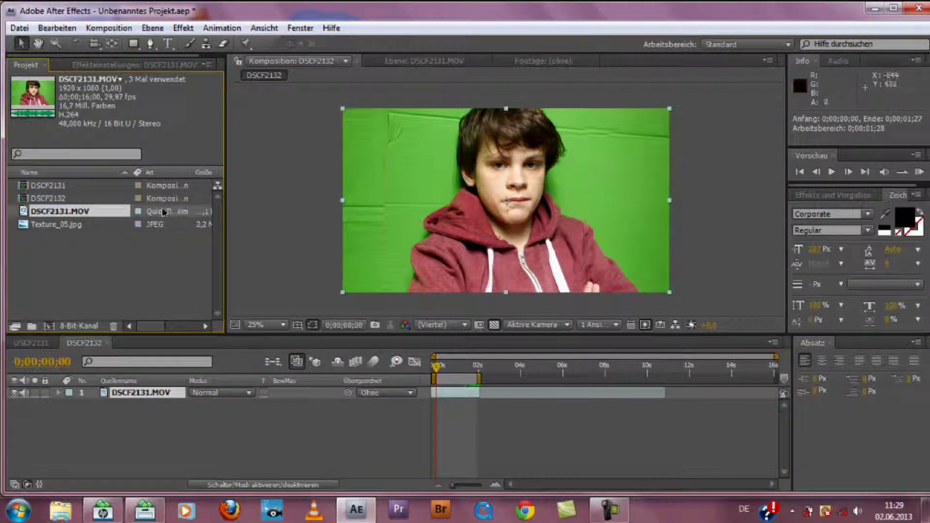
pyautogui.click(79, 226)
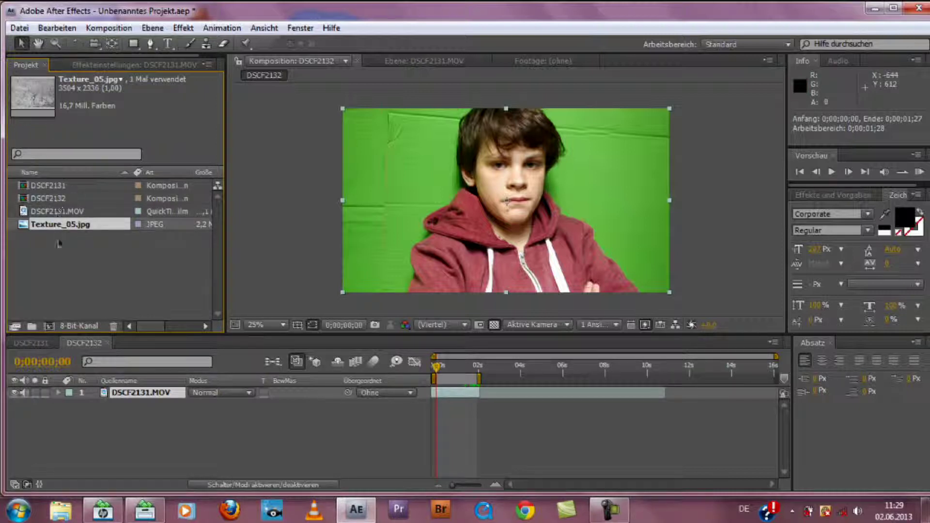
pyautogui.doubleClick(58, 225)
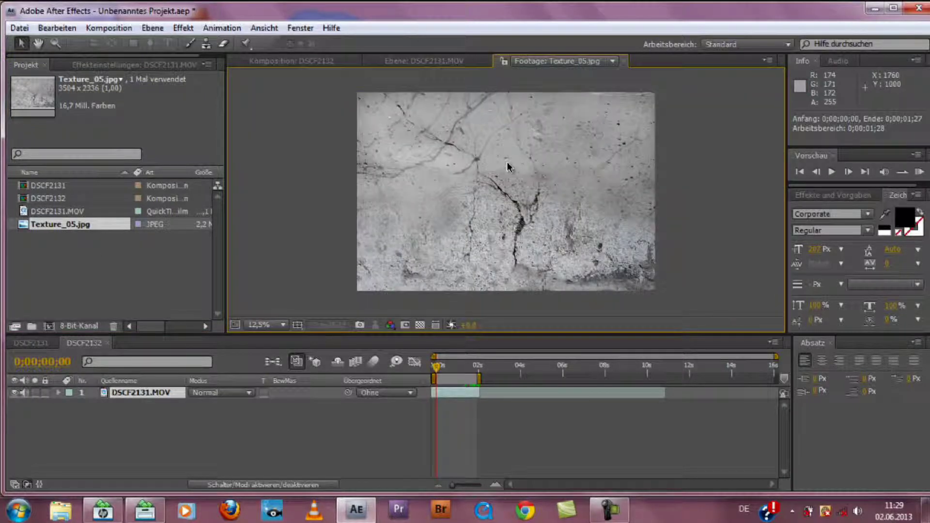
pyautogui.click(275, 62)
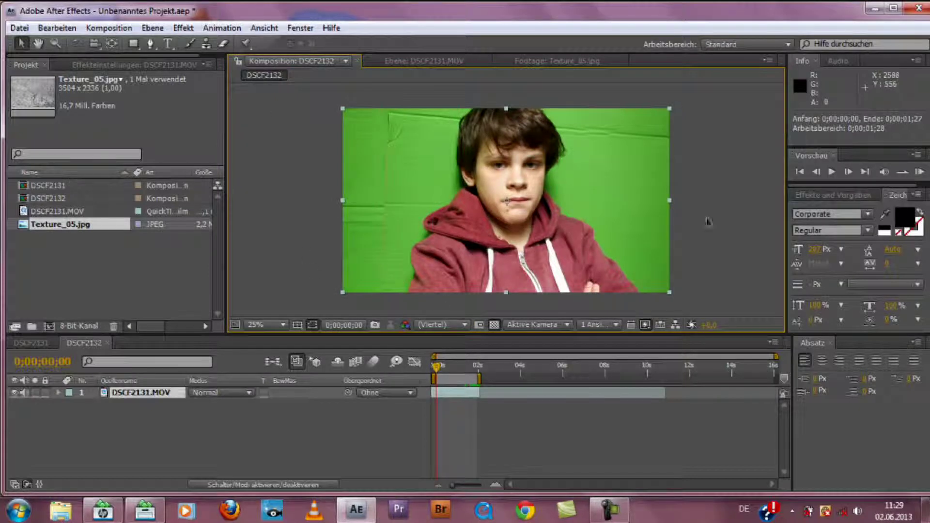
pyautogui.click(821, 195)
pyautogui.write('keyl')
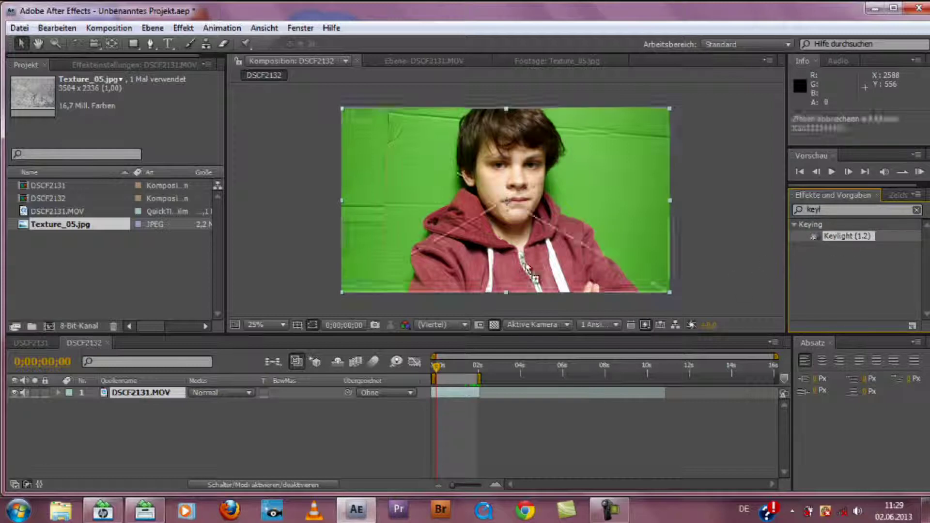
# Apply Keylight (1.2) to DSCF2131.MOV and pick the green backdrop as its Screen Colour
pyautogui.moveTo(849, 238); pyautogui.dragTo(447, 390)
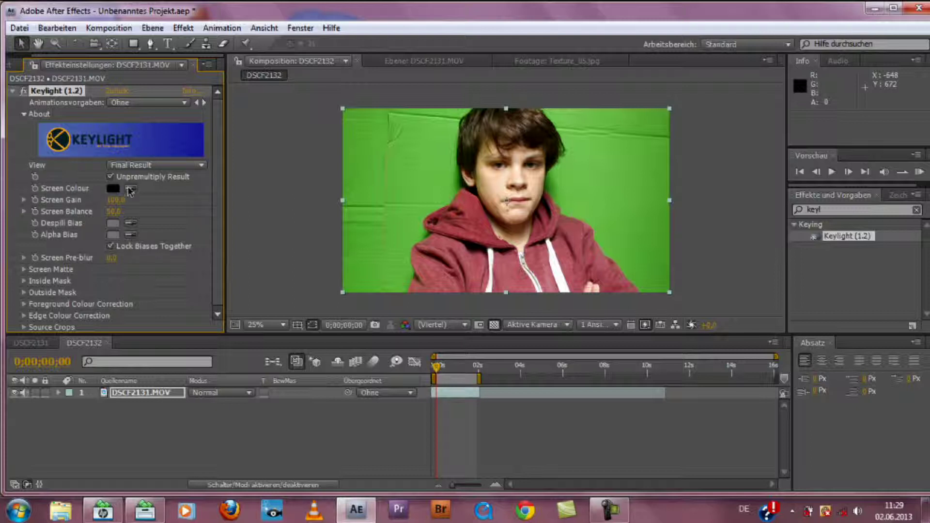
pyautogui.click(132, 189)
pyautogui.click(407, 221)
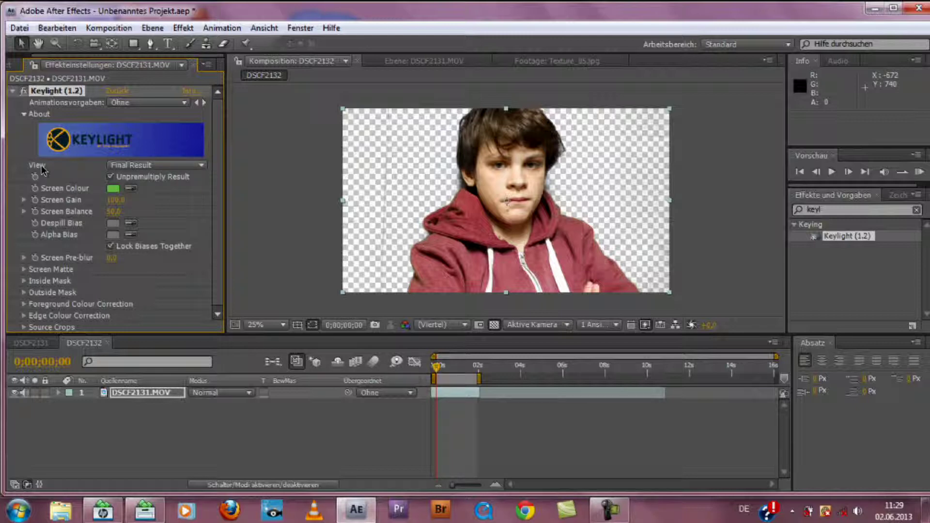
# Switch Keylight's View to Screen Matte
pyautogui.click(117, 167)
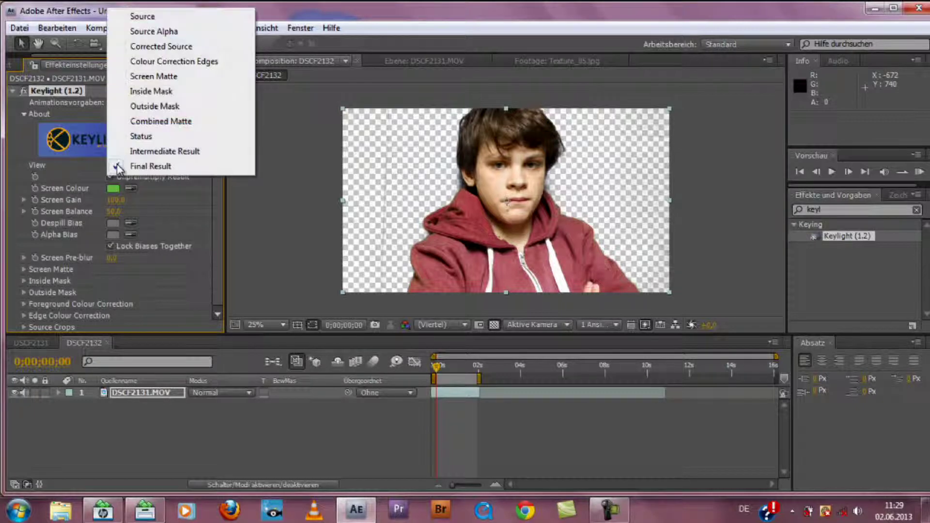
pyautogui.click(167, 78)
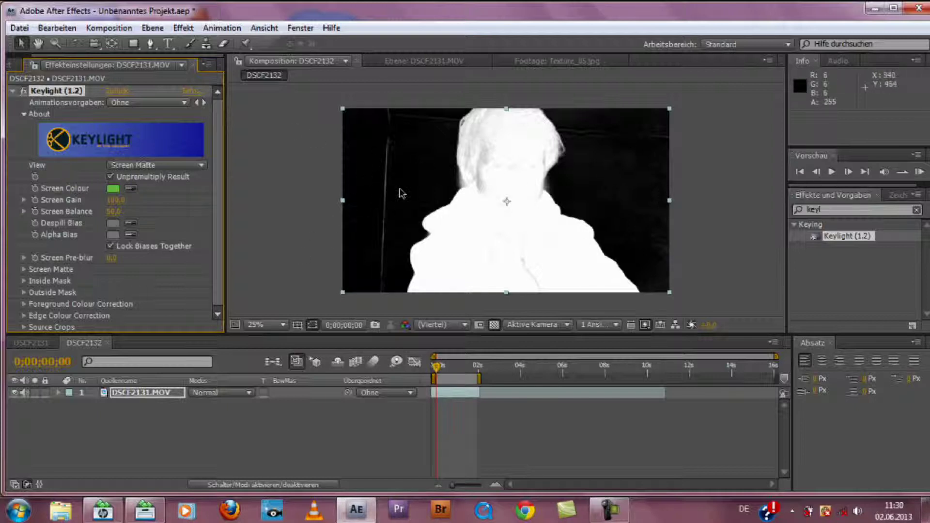
# Under Keylight's Screen Matte, set Clip Black to 12,0 and Clip White to 90,0
pyautogui.click(23, 270)
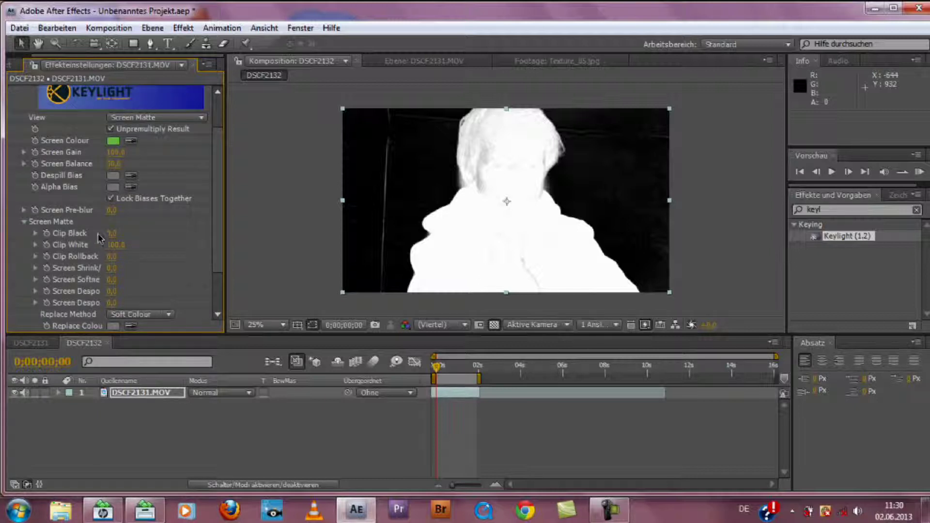
pyautogui.moveTo(109, 237); pyautogui.dragTo(112, 233)
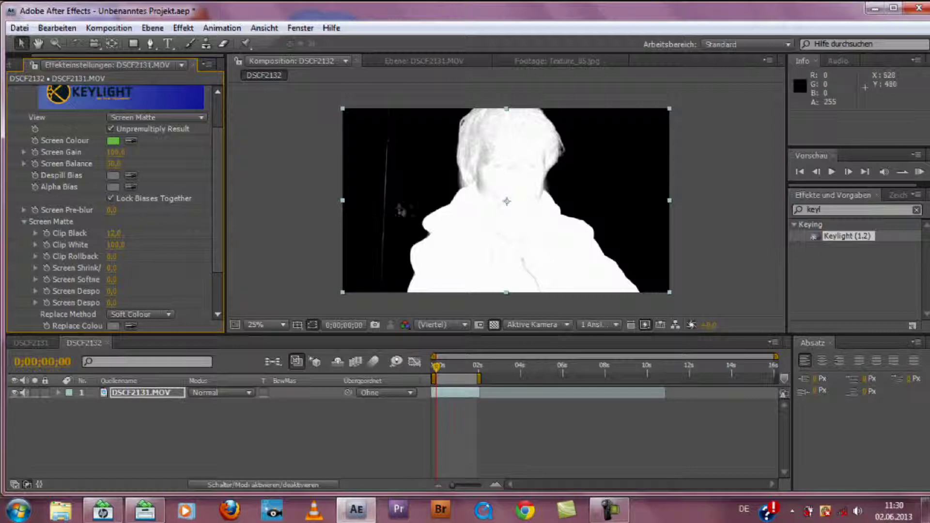
pyautogui.press('.')
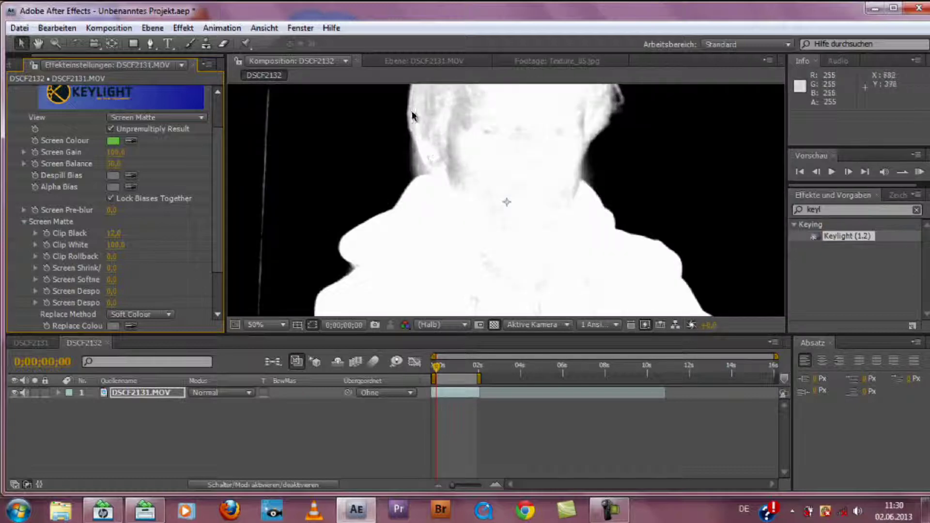
pyautogui.moveTo(132, 239); pyautogui.dragTo(117, 240)
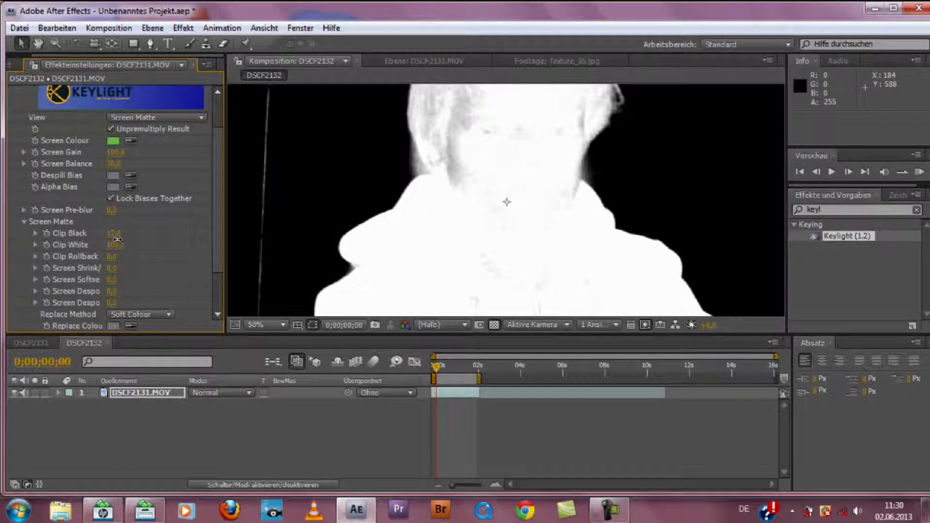
pyautogui.scroll(-2, 396, 223)
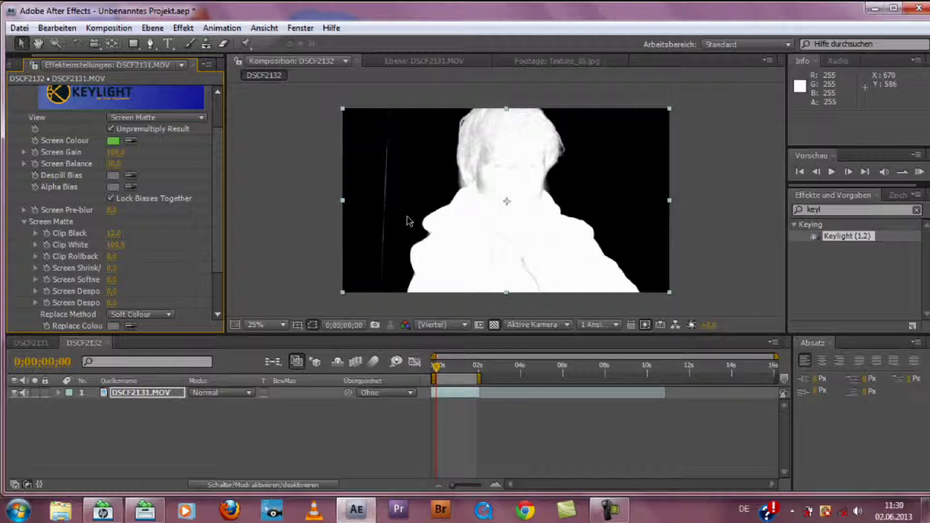
pyautogui.click(116, 245)
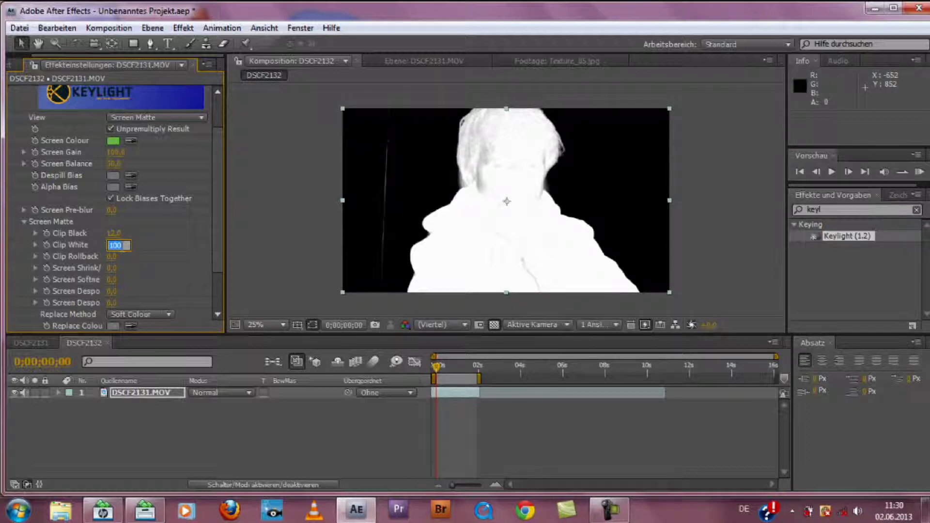
pyautogui.write('96')
pyautogui.press('Return')
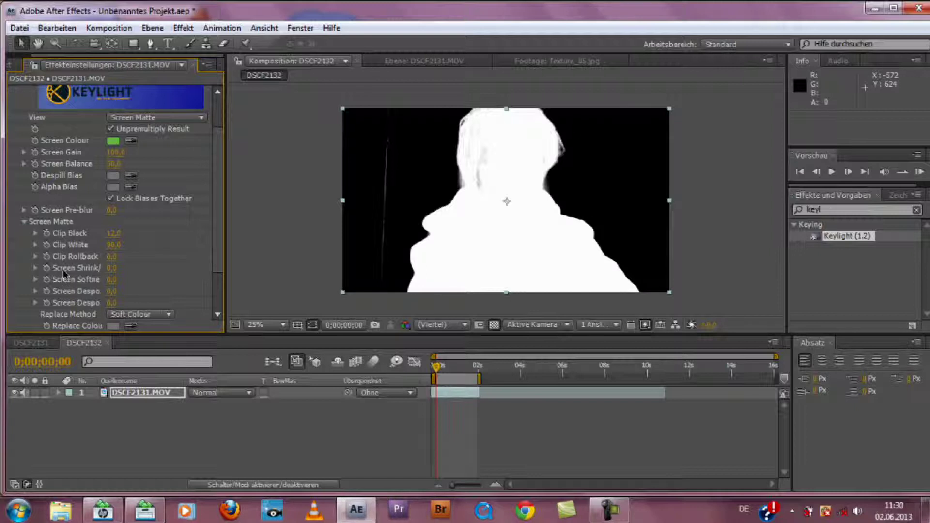
# Set Keylight's View back to Final Result
pyautogui.click(132, 119)
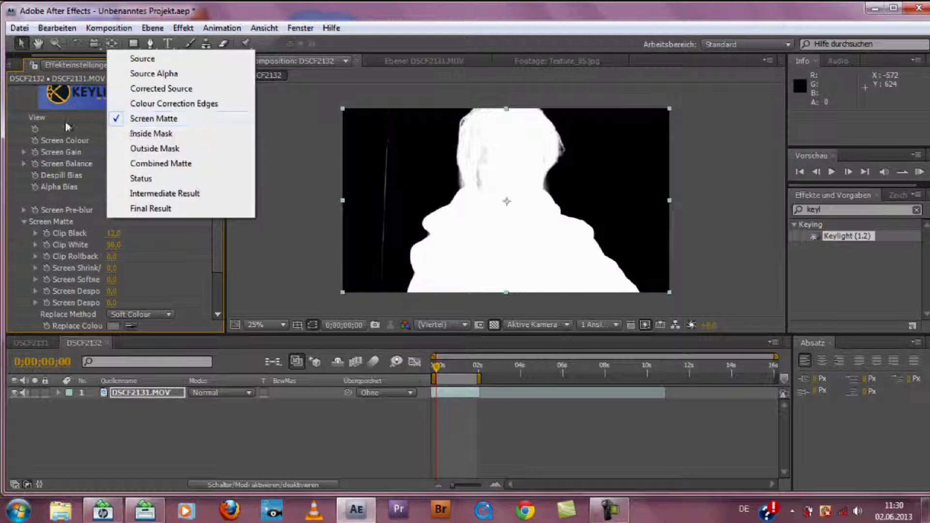
pyautogui.click(161, 208)
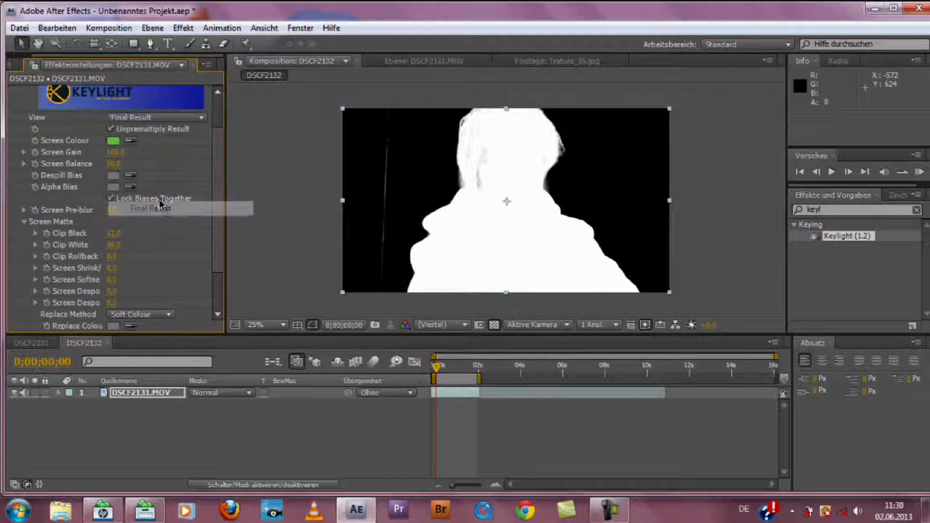
pyautogui.scroll(2, 28, 128)
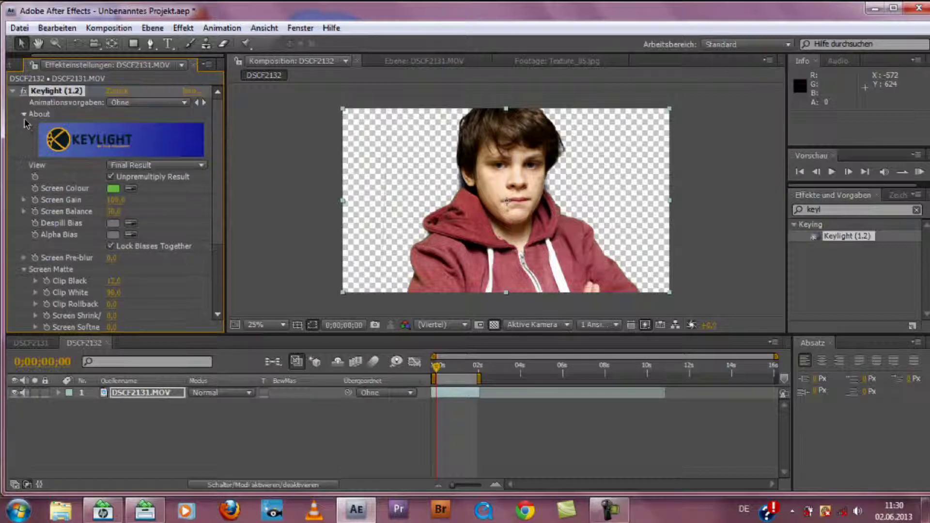
# Add Texture_05.jpg from the Project panel as a layer beneath DSCF2131.MOV
pyautogui.click(14, 64)
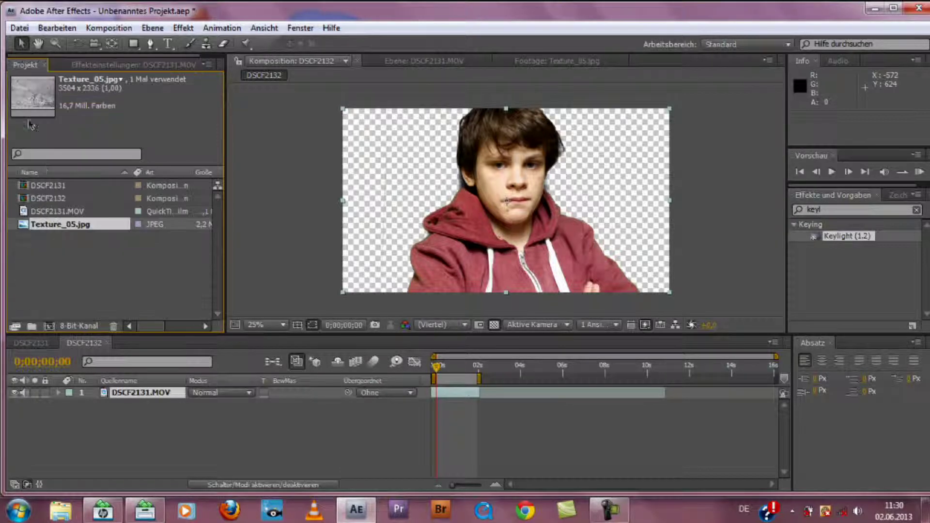
pyautogui.click(68, 215)
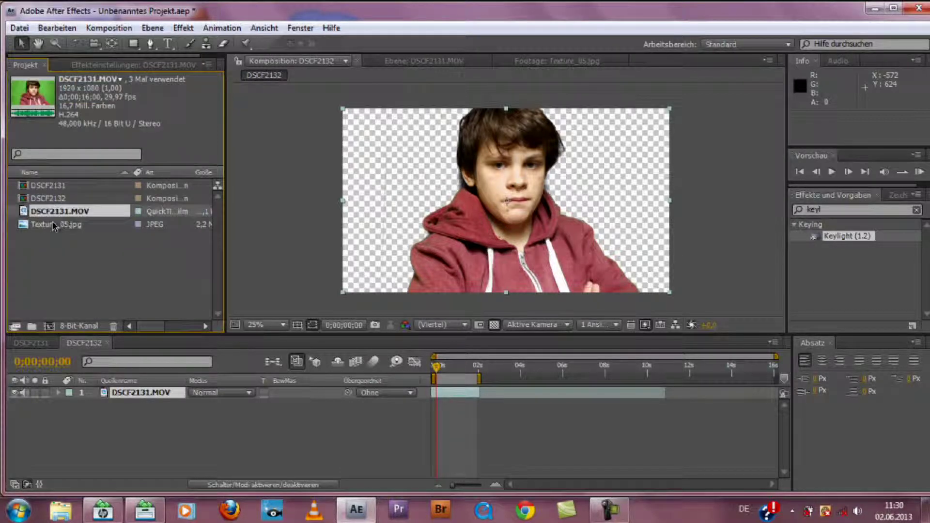
pyautogui.click(38, 225)
pyautogui.moveTo(36, 225); pyautogui.dragTo(344, 392)
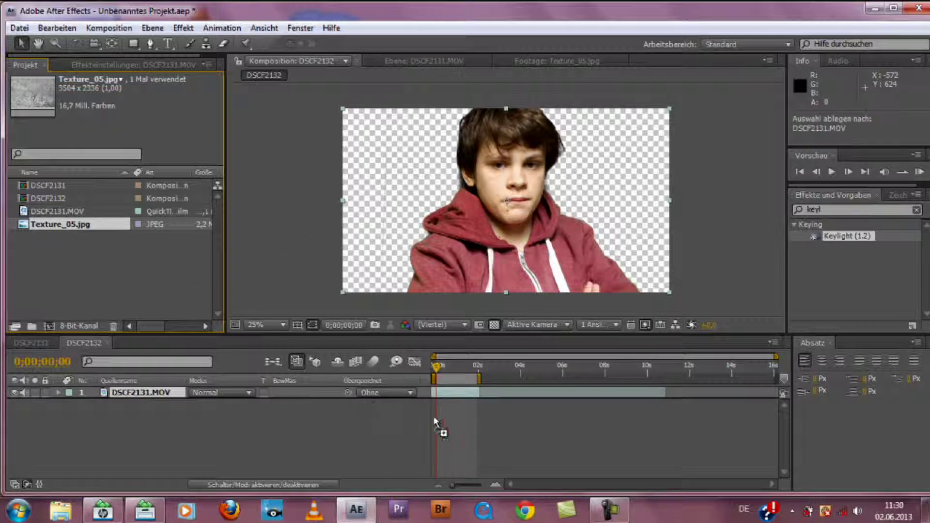
pyautogui.moveTo(435, 421); pyautogui.dragTo(435, 420)
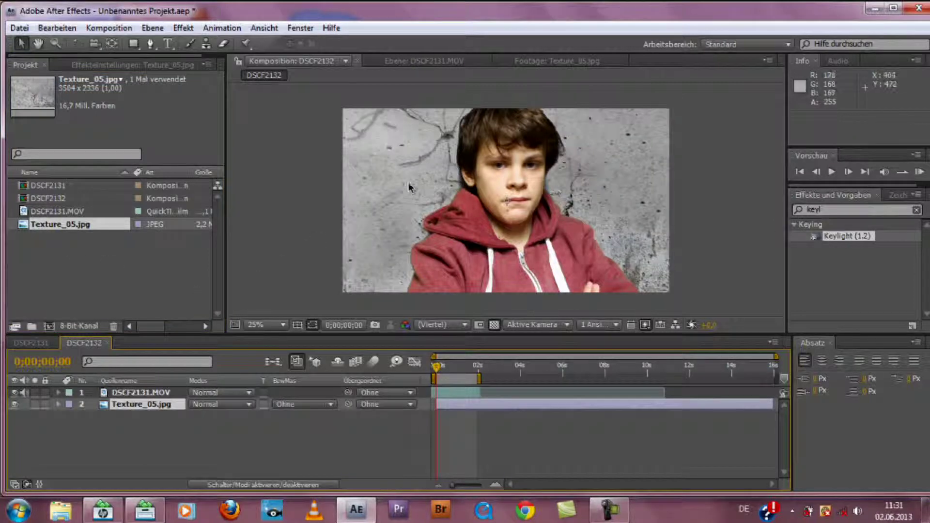
pyautogui.press('.')
pyautogui.press(',')
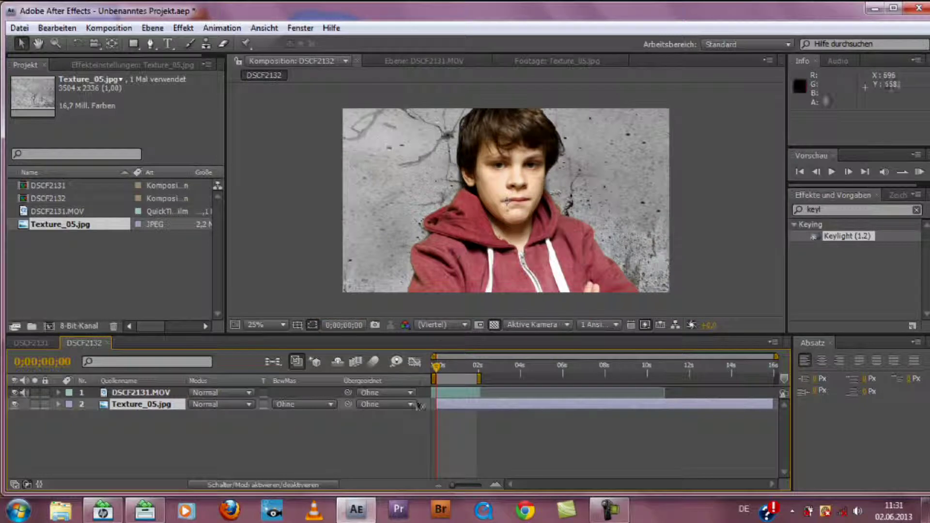
# Search the effects for 'tonwert', apply Tonwertangleichung to the keyed clip, then undo it
pyautogui.click(140, 392)
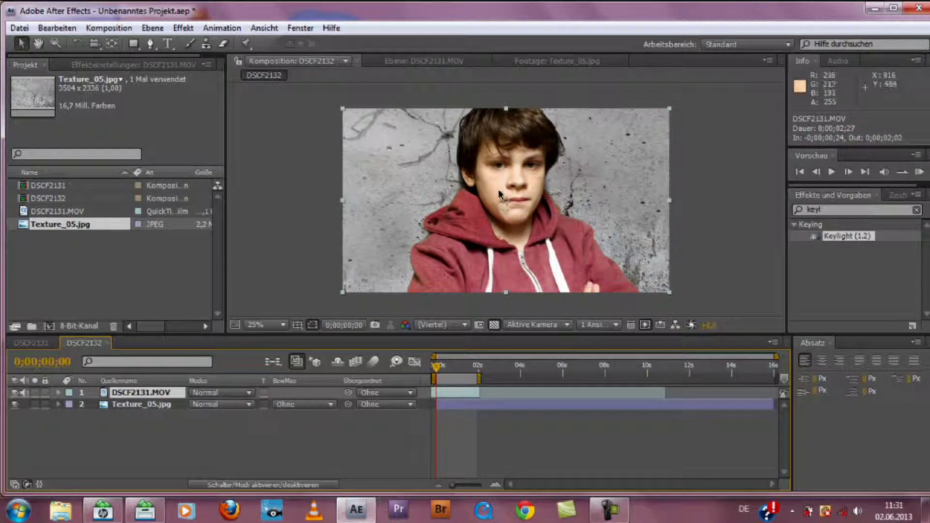
pyautogui.click(408, 199)
pyautogui.click(826, 209)
pyautogui.write('tonwert')
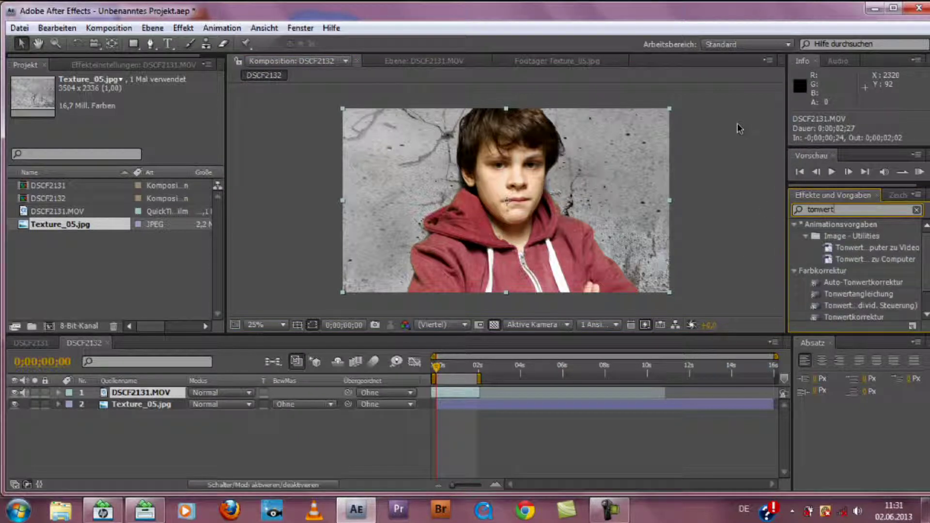
pyautogui.moveTo(870, 296); pyautogui.dragTo(446, 399)
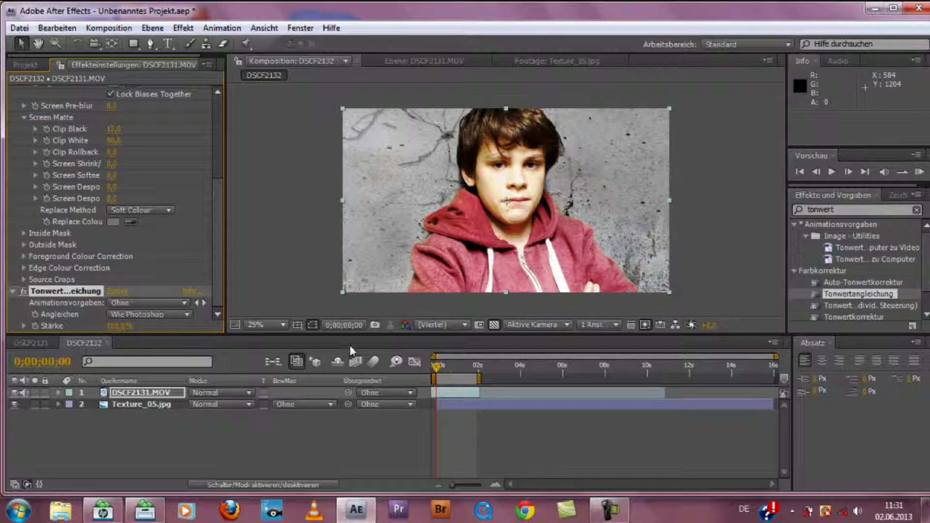
pyautogui.hotkey('ctrl', 'z')
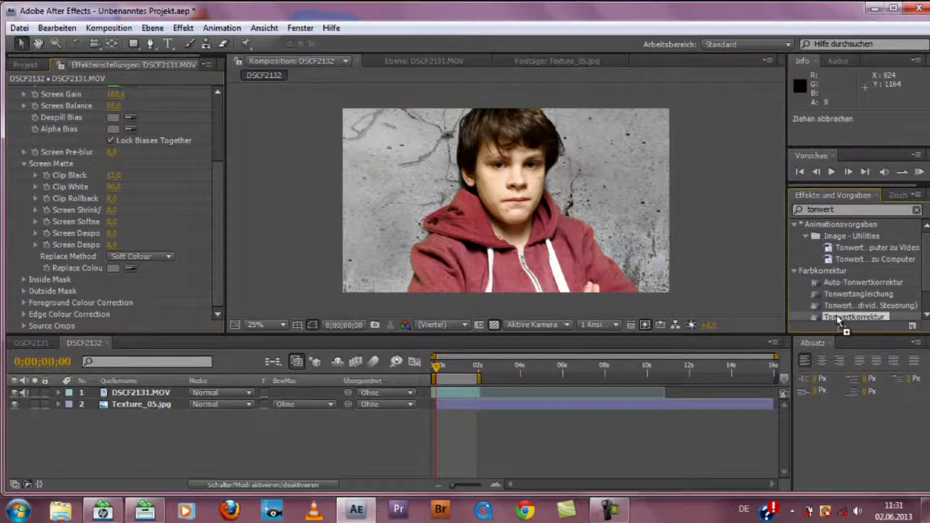
# Apply Tonwertkorrektur to DSCF2131.MOV and raise its Gamma to 1,27
pyautogui.moveTo(848, 315); pyautogui.dragTo(461, 393)
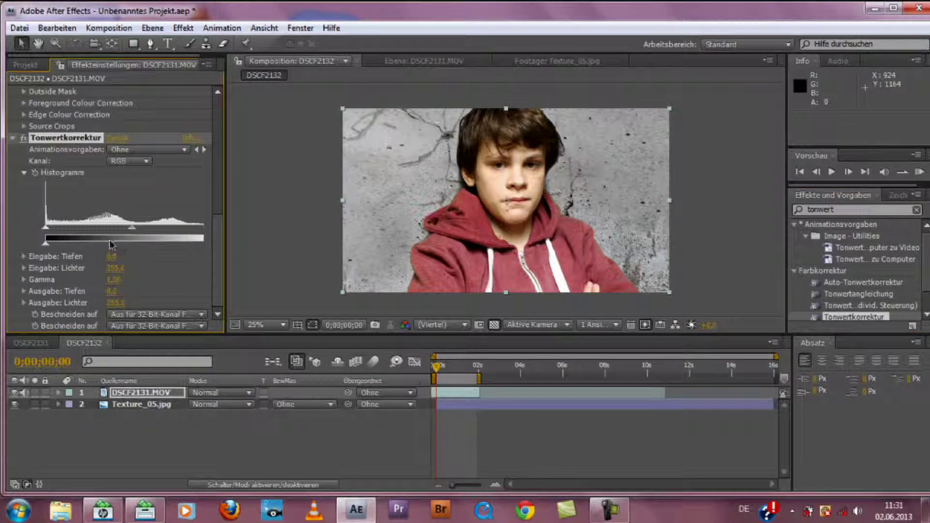
pyautogui.click(472, 207)
pyautogui.moveTo(132, 227); pyautogui.dragTo(118, 238)
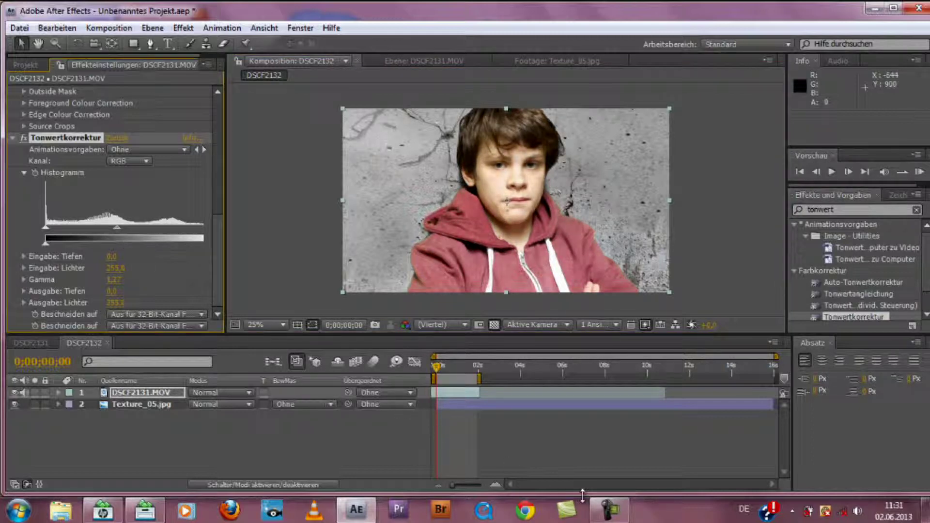
pyautogui.click(576, 470)
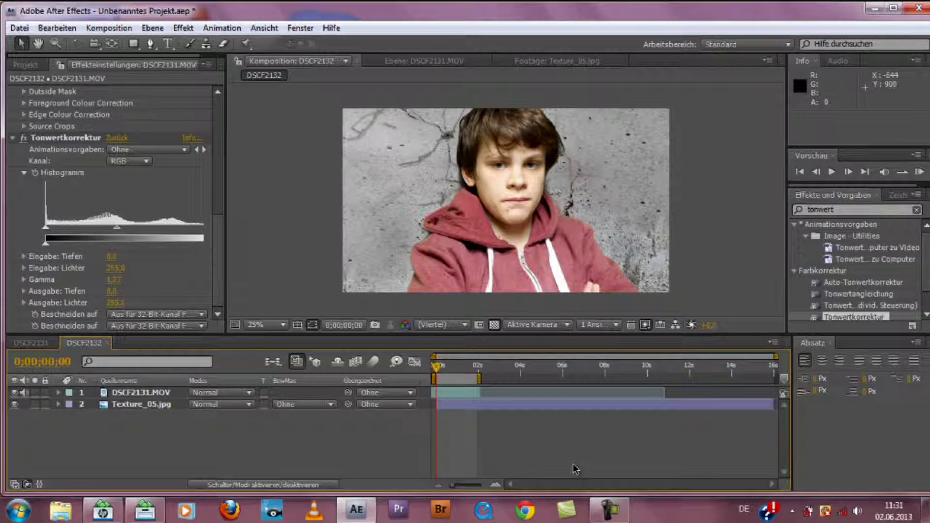